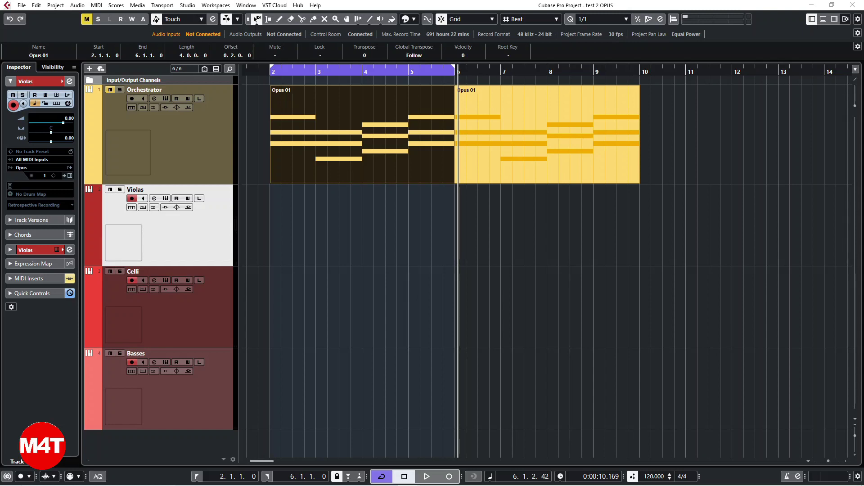
Review the Strings section of the Hollywood Orchestrator in the Orchestrator track's instrument, and close the instrument.
{"action": "left_click", "coordinate": [205, 120]}
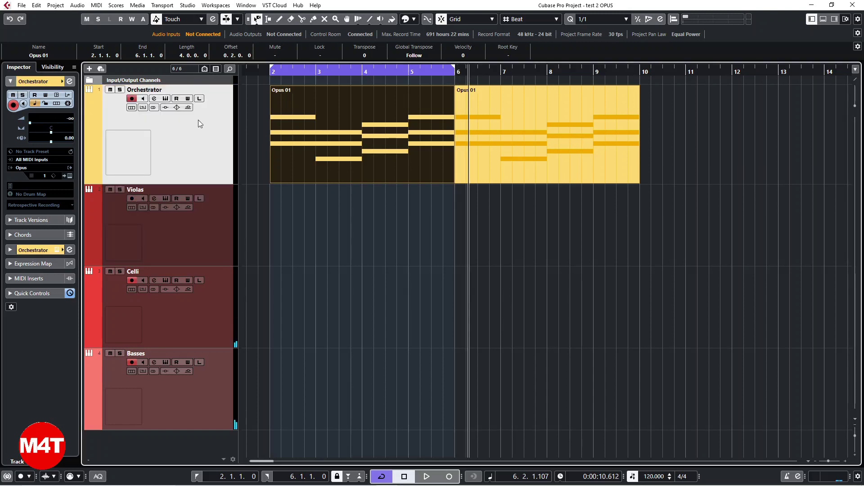
{"action": "left_click", "coordinate": [166, 98]}
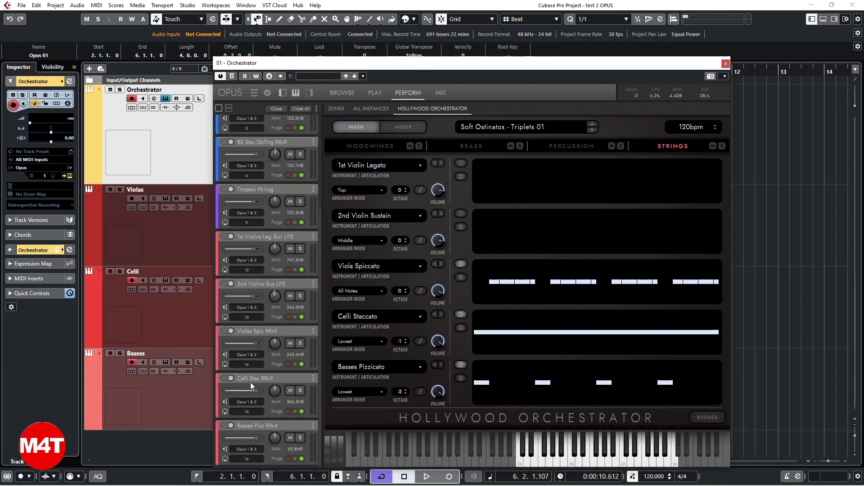
{"action": "left_click", "coordinate": [726, 63]}
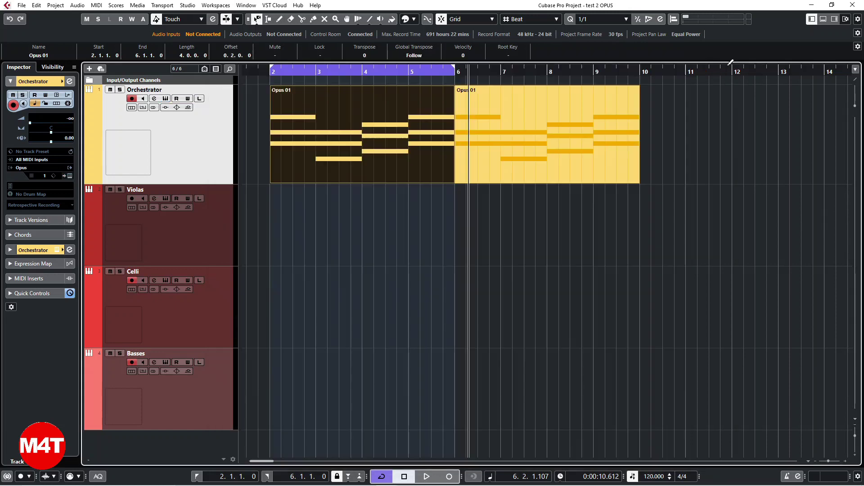
Review the Opus instruments loaded on the Violas, Celli and Basses tracks one after another, closing each instrument.
{"action": "left_click", "coordinate": [165, 199]}
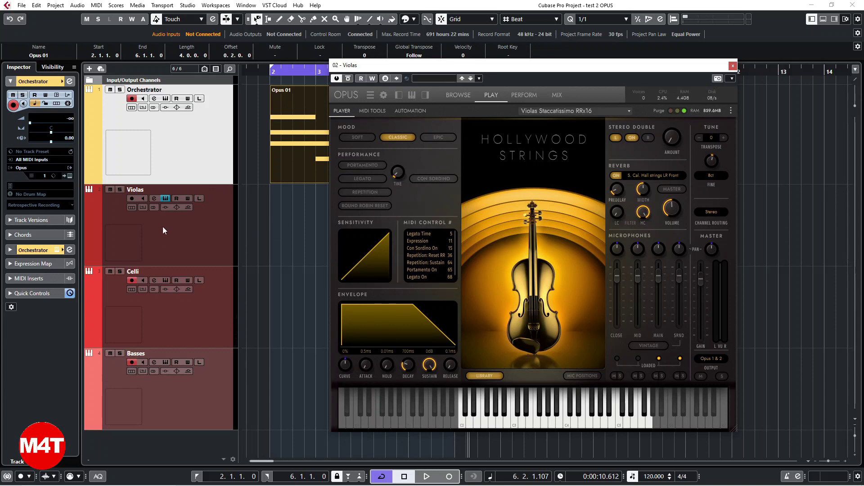
{"action": "left_click", "coordinate": [733, 66]}
{"action": "left_click", "coordinate": [165, 280]}
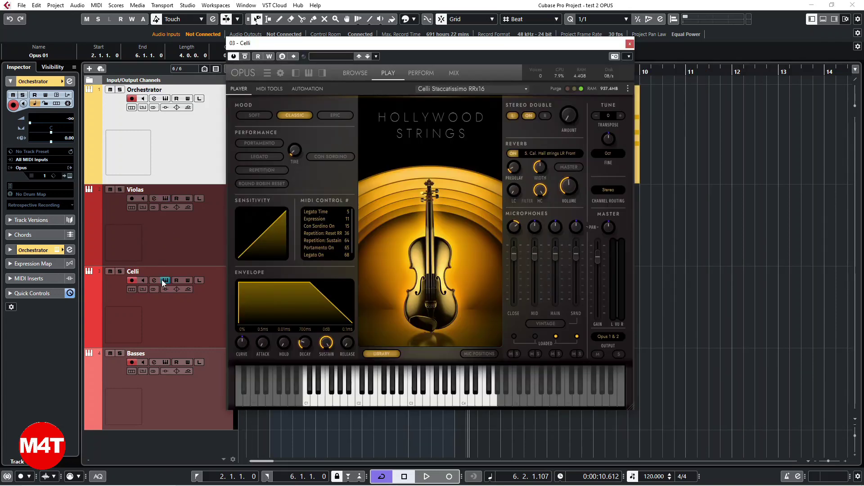
{"action": "left_click", "coordinate": [166, 280]}
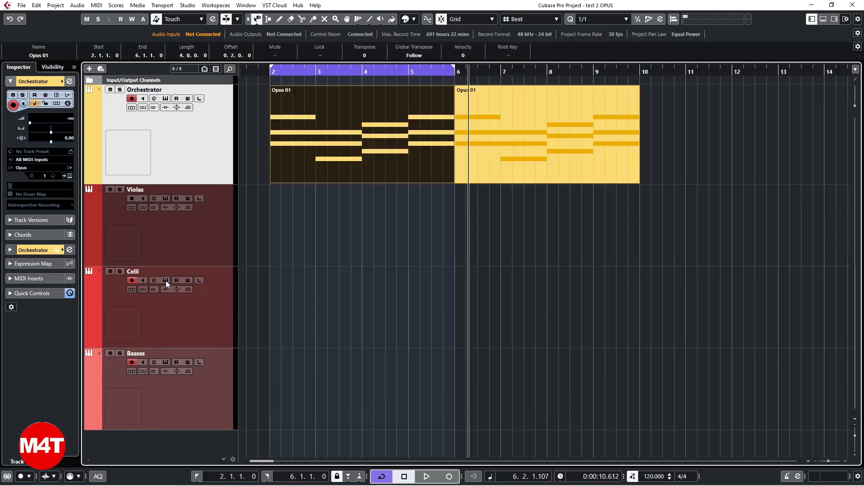
{"action": "left_click", "coordinate": [165, 363]}
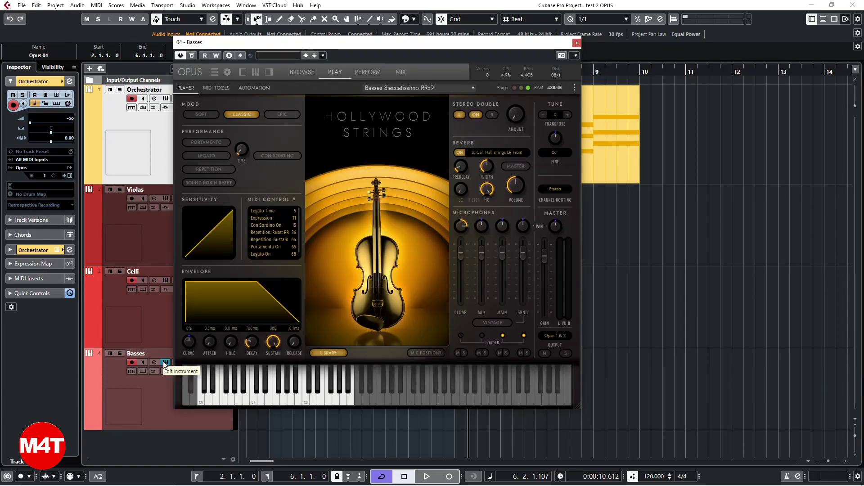
{"action": "left_click", "coordinate": [166, 363]}
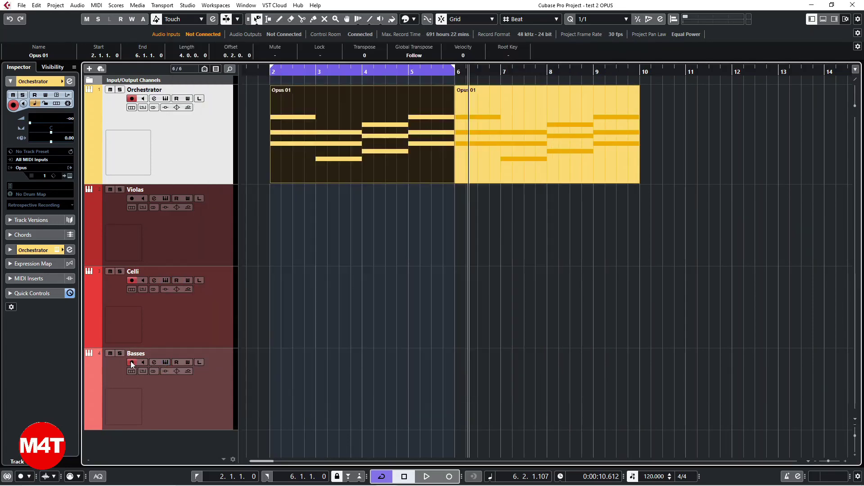
Check the MIDI input routing of the Violas, Celli and Basses tracks, ending with the Violas track selected.
{"action": "left_click", "coordinate": [135, 234]}
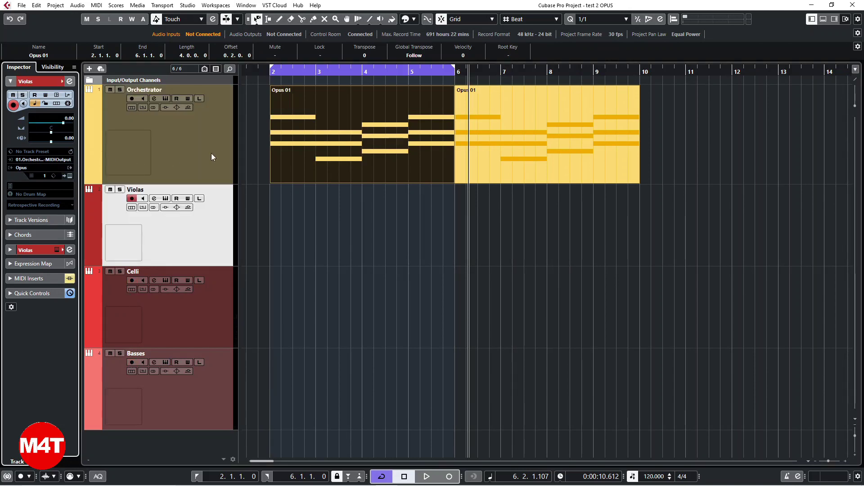
{"action": "left_click", "coordinate": [208, 308]}
{"action": "left_click", "coordinate": [206, 388]}
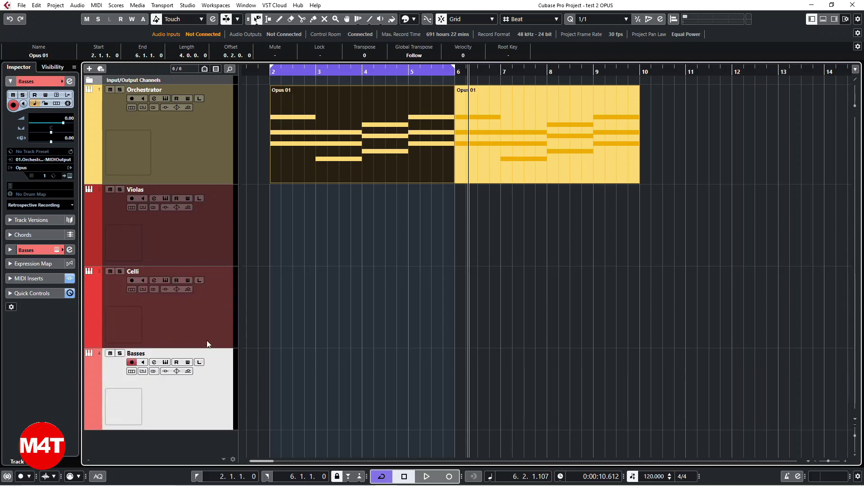
{"action": "left_click", "coordinate": [212, 279]}
{"action": "left_click", "coordinate": [209, 243]}
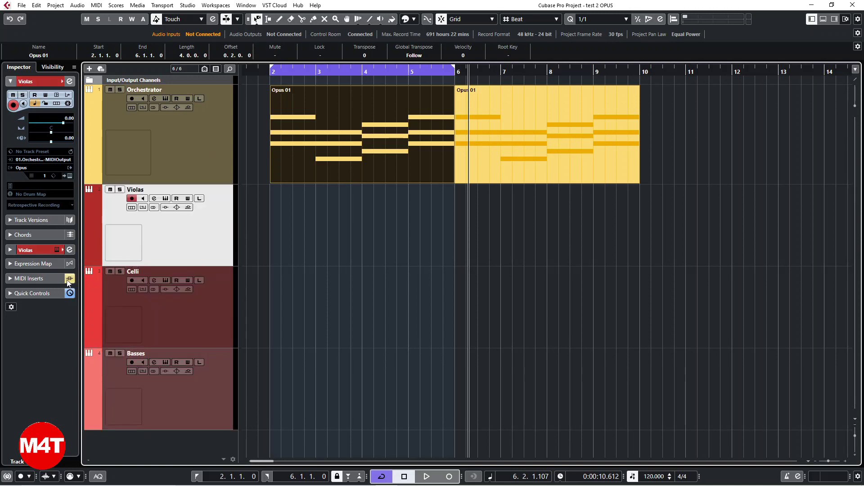
Show the Violas track's MIDI inserts, look through the available effects and open the Transformer insert's editor.
{"action": "left_click", "coordinate": [21, 276]}
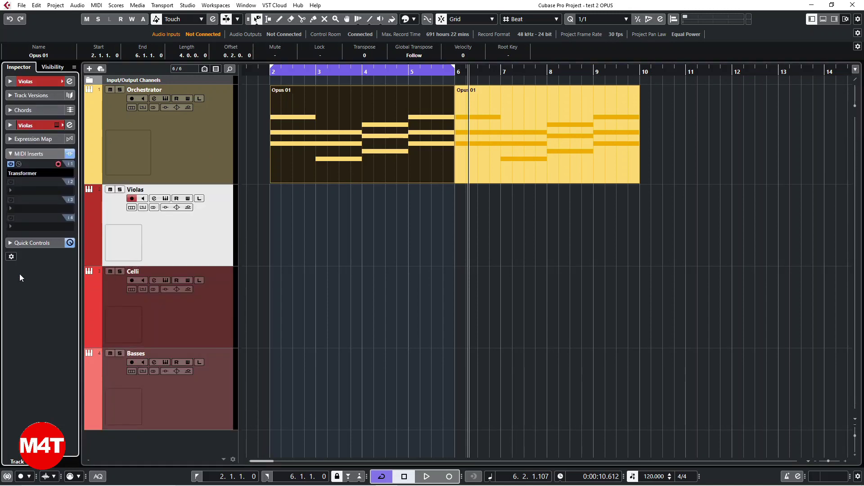
{"action": "left_click", "coordinate": [15, 174]}
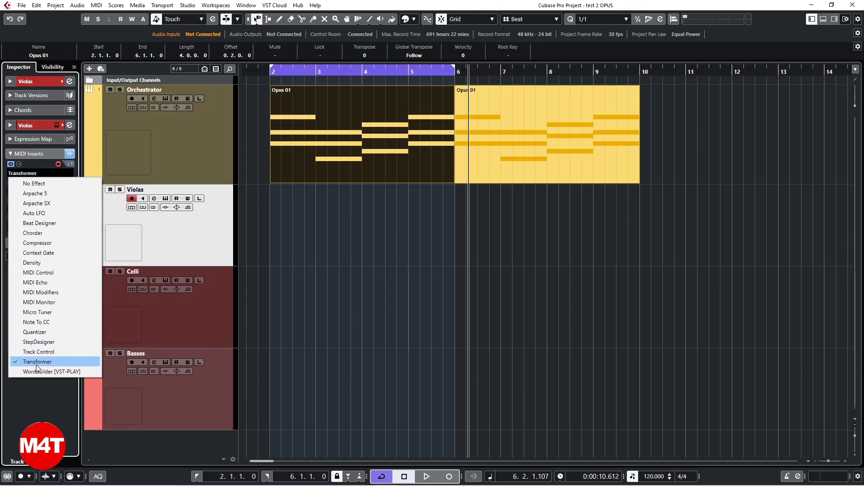
{"action": "left_click", "coordinate": [38, 394]}
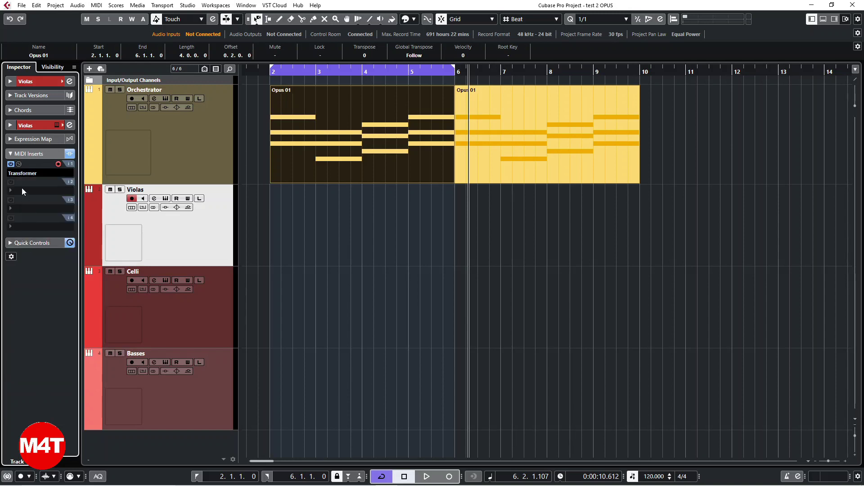
{"action": "left_click", "coordinate": [18, 163]}
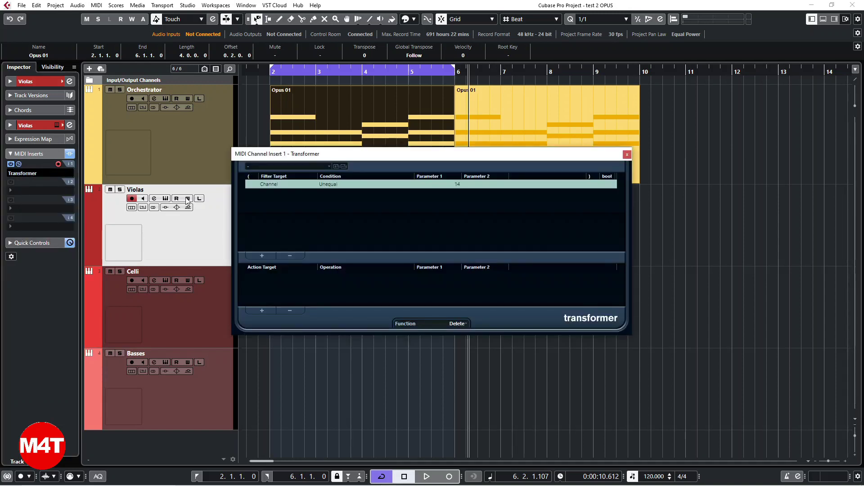
Set the Violas Transformer to filter on Channel, Unequal, 14 with the Delete function, and close its editor.
{"action": "left_click", "coordinate": [270, 184]}
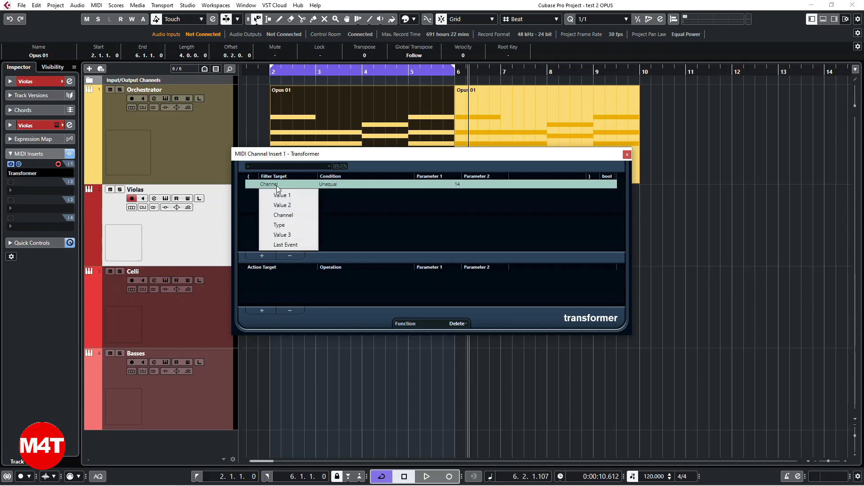
{"action": "left_click", "coordinate": [277, 219]}
{"action": "left_click", "coordinate": [332, 185]}
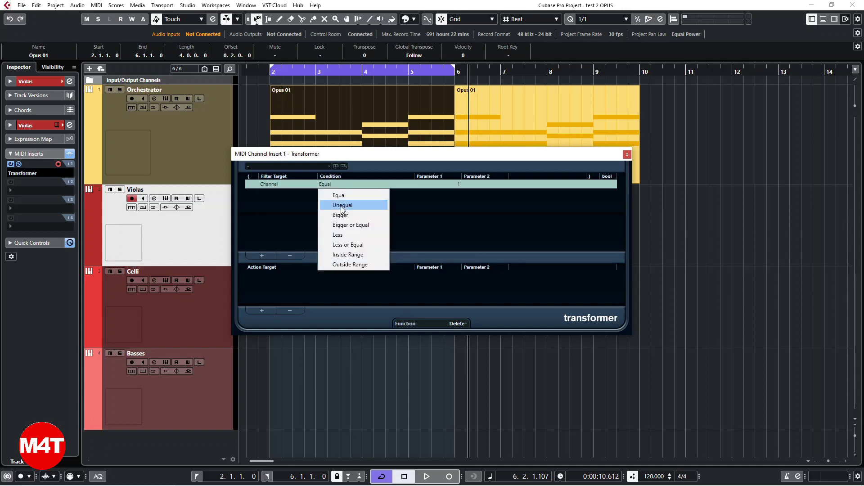
{"action": "left_click", "coordinate": [333, 203]}
{"action": "left_click", "coordinate": [450, 187]}
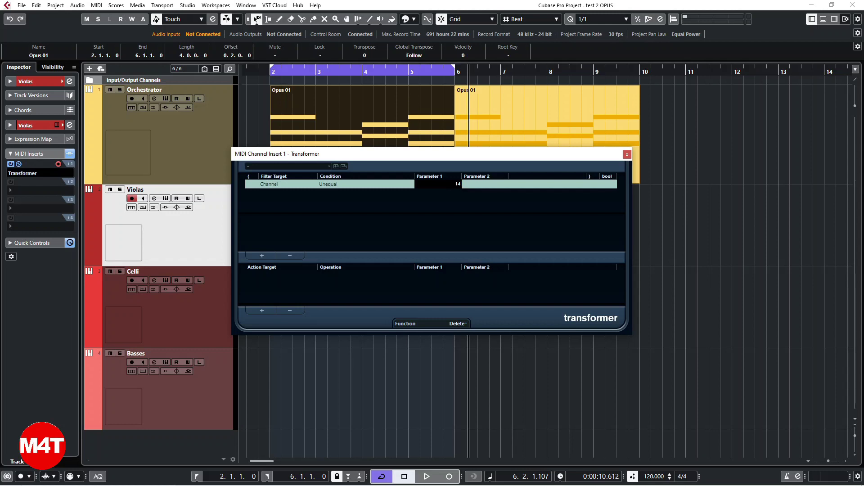
{"action": "left_click", "coordinate": [461, 325]}
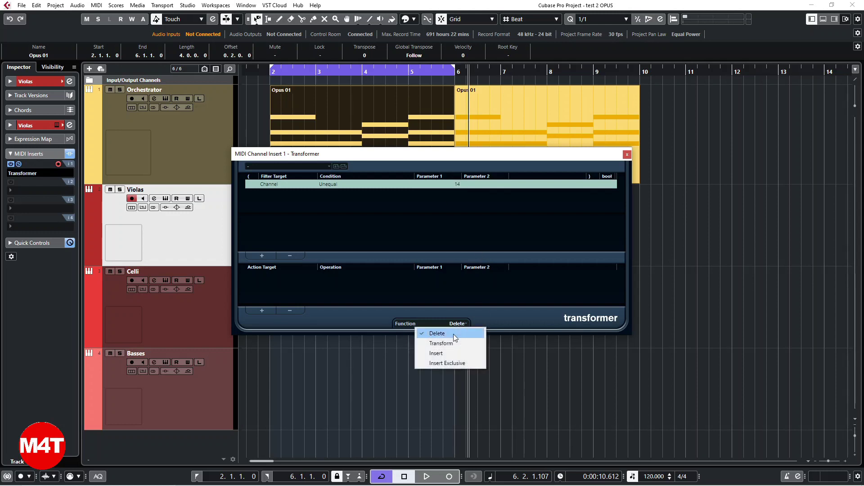
{"action": "left_click", "coordinate": [452, 334]}
{"action": "left_click", "coordinate": [627, 155]}
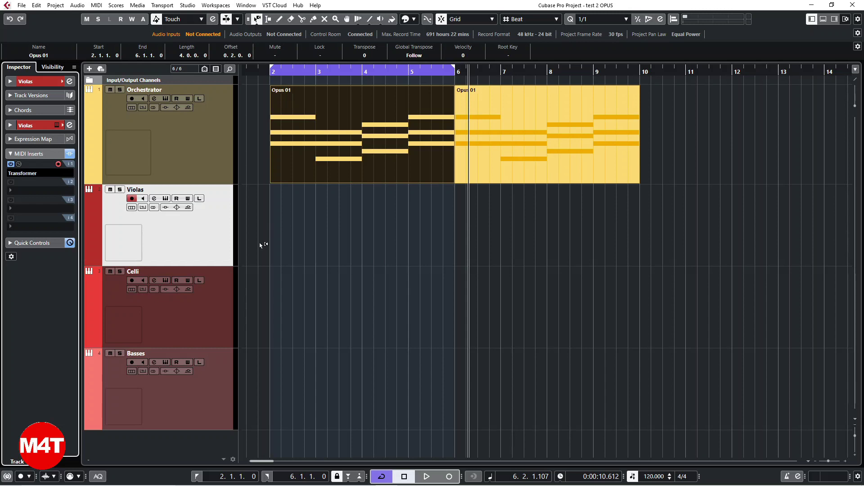
Check the Transformer channel filters on the Celli and Basses tracks, closing each editor.
{"action": "left_click", "coordinate": [206, 307]}
{"action": "left_click", "coordinate": [18, 165]}
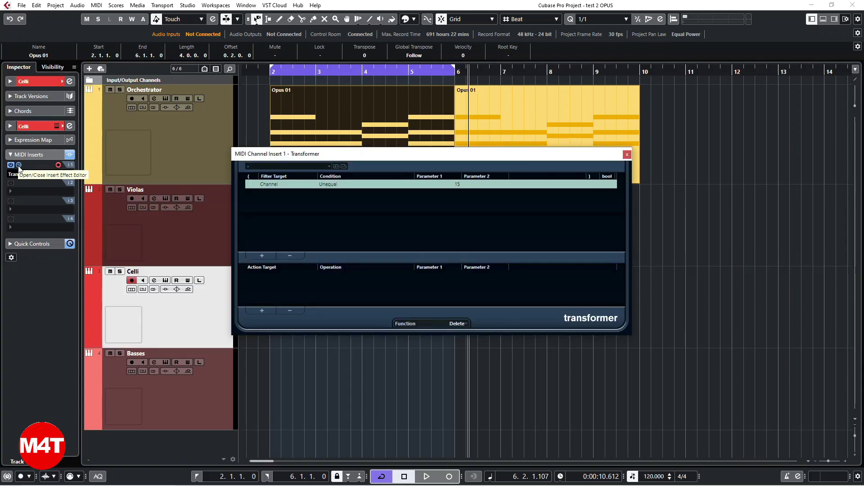
{"action": "left_click", "coordinate": [18, 165]}
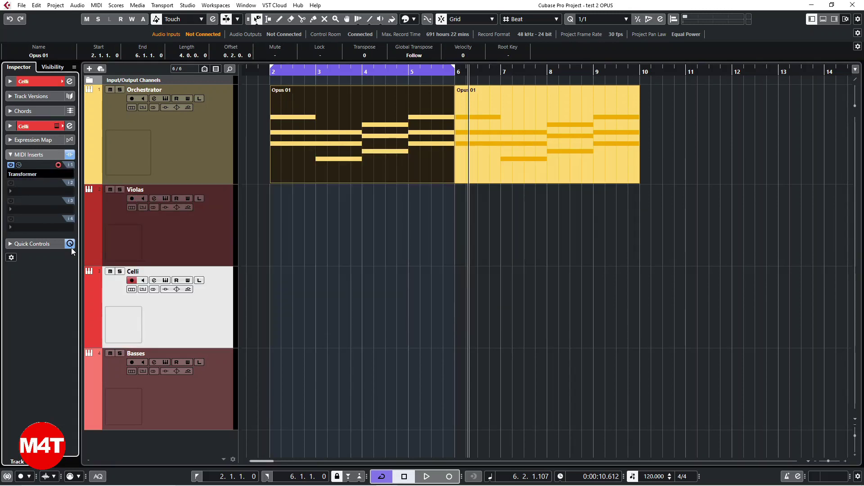
{"action": "left_click", "coordinate": [199, 403]}
{"action": "left_click", "coordinate": [18, 165]}
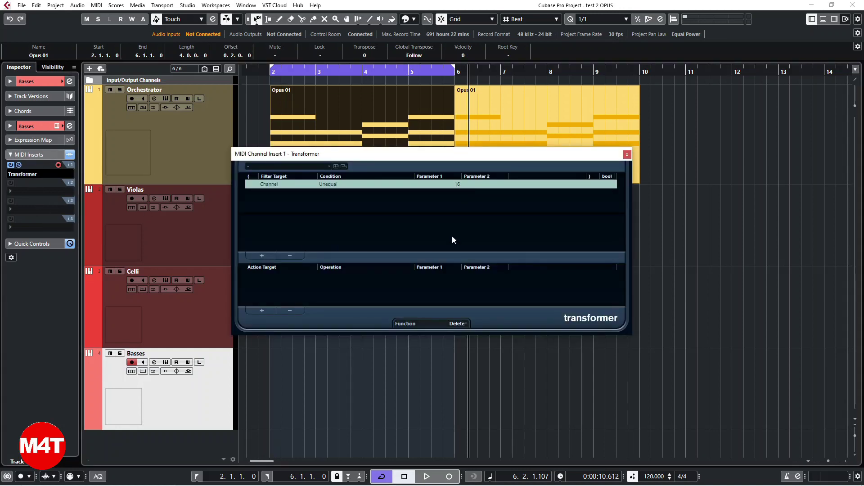
{"action": "left_click", "coordinate": [628, 155]}
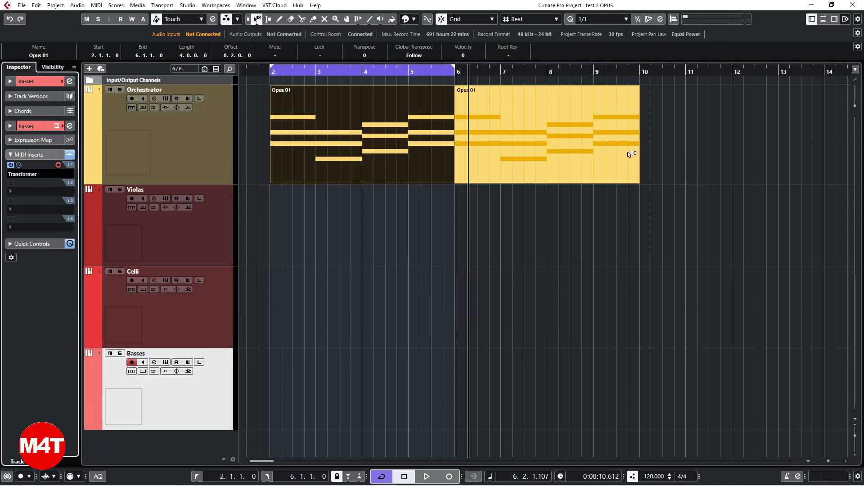
Return to the Violas track and check its Transformer insert's Record Output to Track option.
{"action": "left_click", "coordinate": [221, 317]}
{"action": "left_click", "coordinate": [223, 255]}
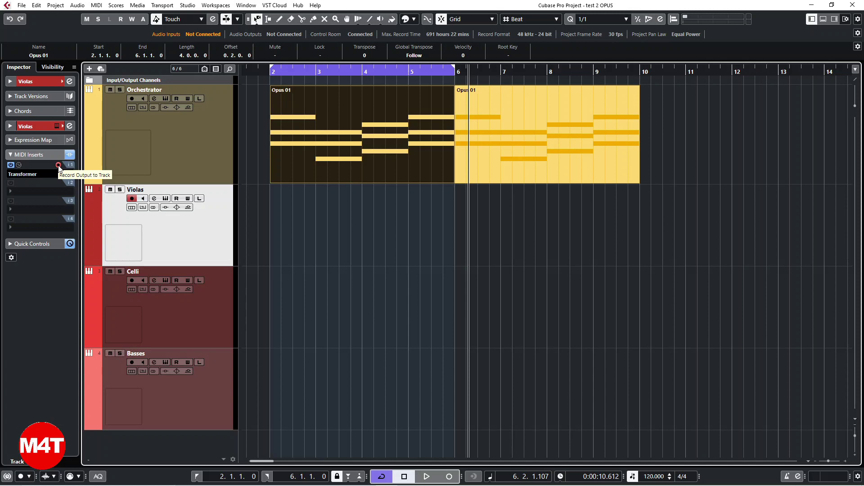
Deselect the event, select the Orchestrator track and listen to its part from bar 2 before stopping playback.
{"action": "left_click", "coordinate": [309, 286]}
{"action": "left_click", "coordinate": [130, 120]}
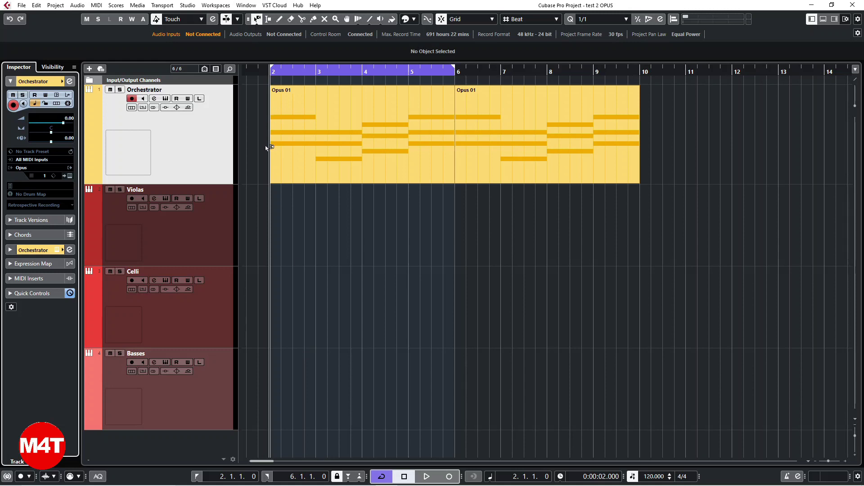
{"action": "key", "text": "space"}
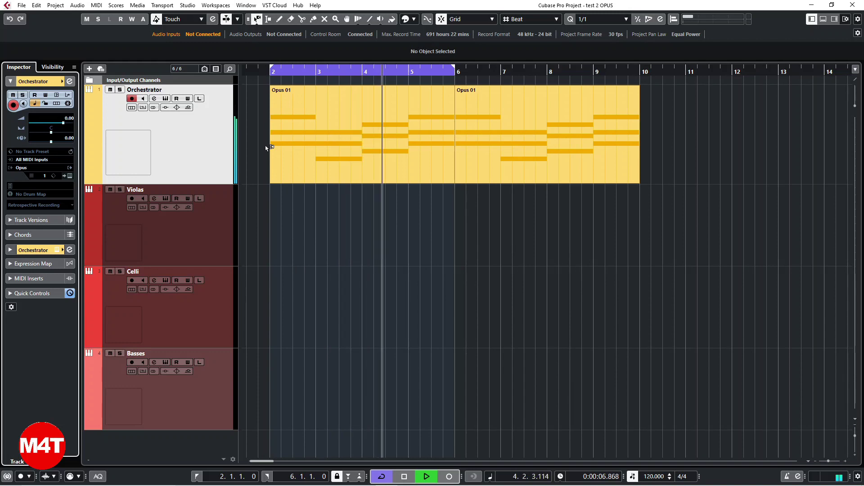
{"action": "key", "text": "space"}
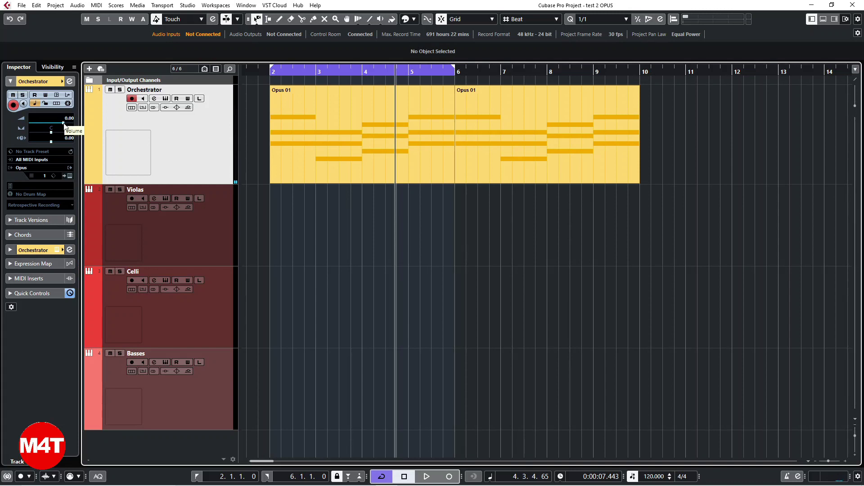
Lower the Orchestrator track's volume to -oo and record-enable the Basses, Celli and Violas tracks during playback, stopping it at the end.
{"action": "left_click_drag", "start_coordinate": [63, 124], "coordinate": [20, 124]}
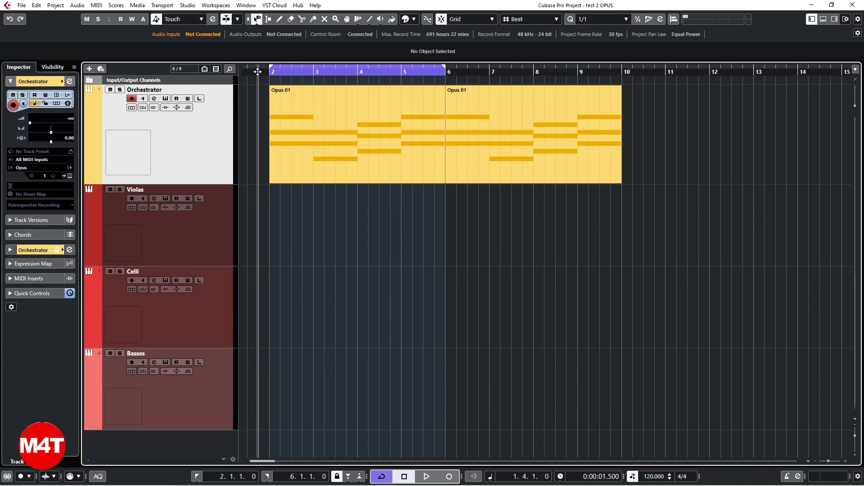
{"action": "key", "text": "space"}
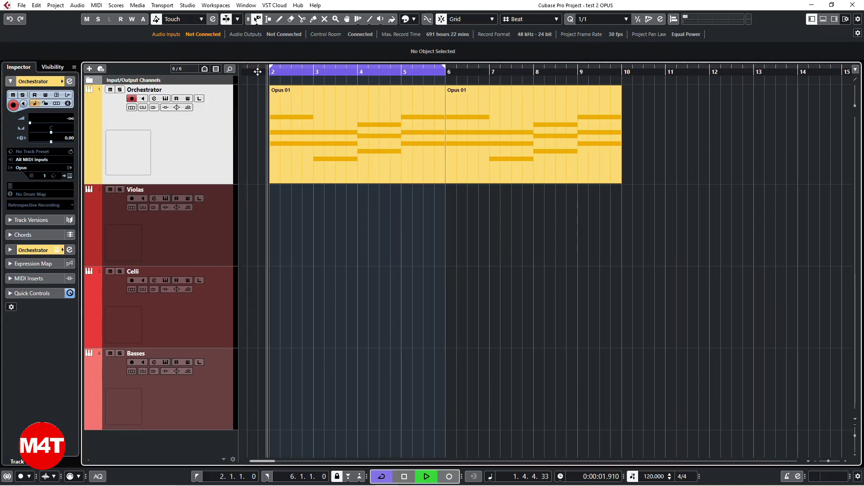
{"action": "left_click", "coordinate": [130, 363]}
{"action": "left_click", "coordinate": [129, 280]}
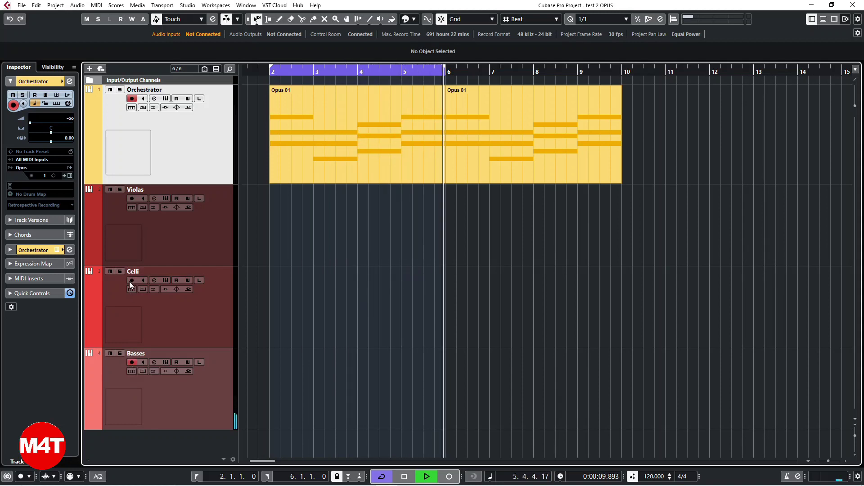
{"action": "left_click", "coordinate": [131, 199]}
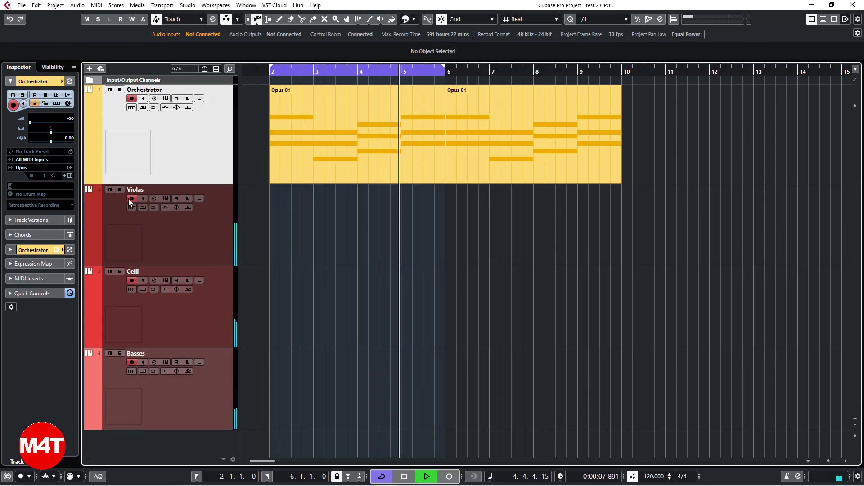
{"action": "left_click", "coordinate": [130, 198]}
{"action": "key", "text": "space"}
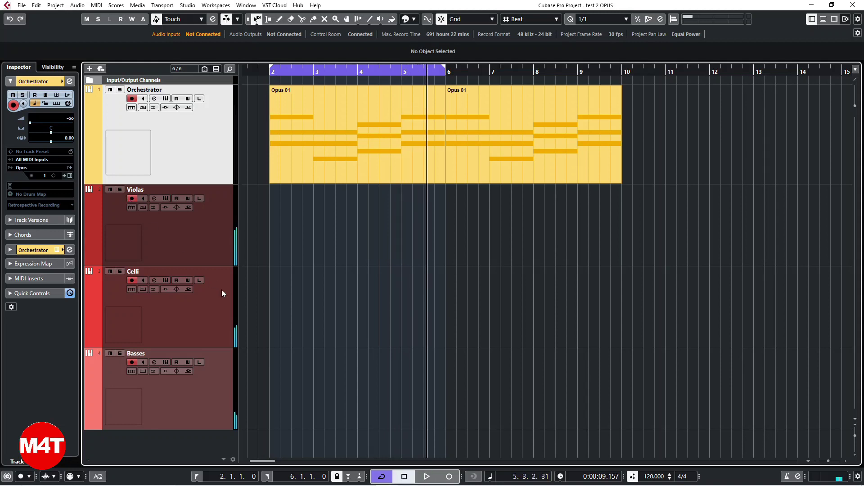
Record the Orchestrator's output onto the Violas, Celli and Basses tracks from bar 2 to bar 6.
{"action": "key", "text": "KP_1"}
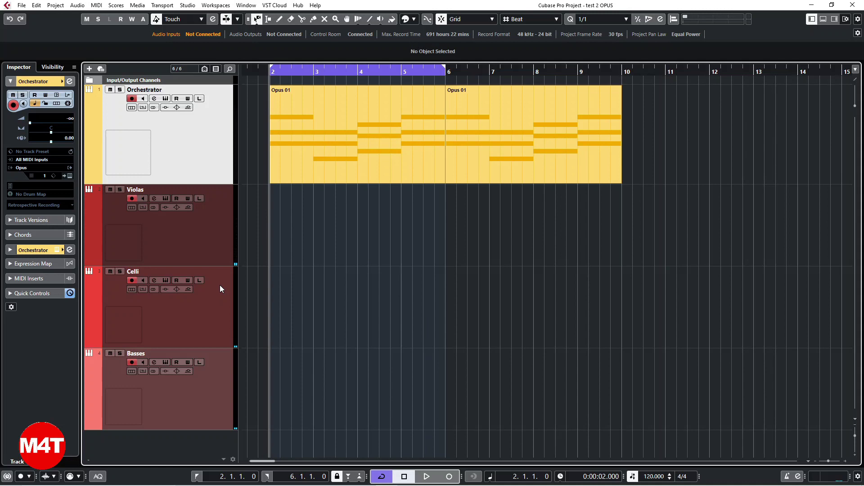
{"action": "key", "text": "KP_Multiply"}
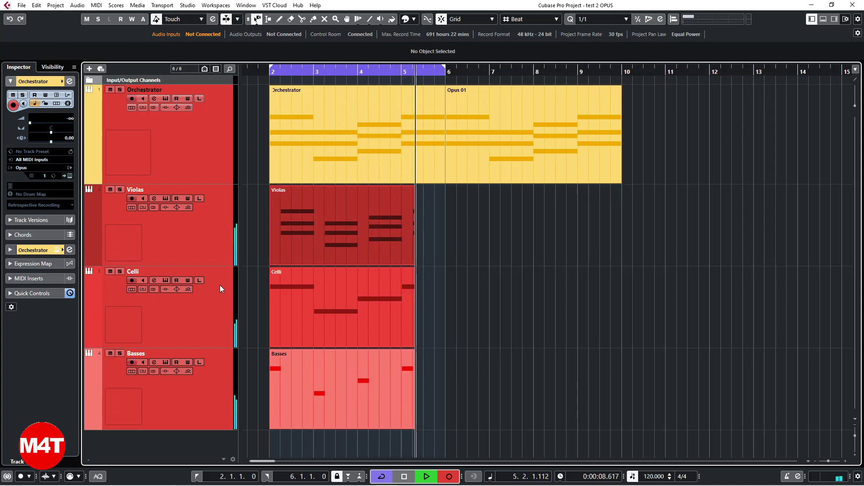
{"action": "key", "text": "space"}
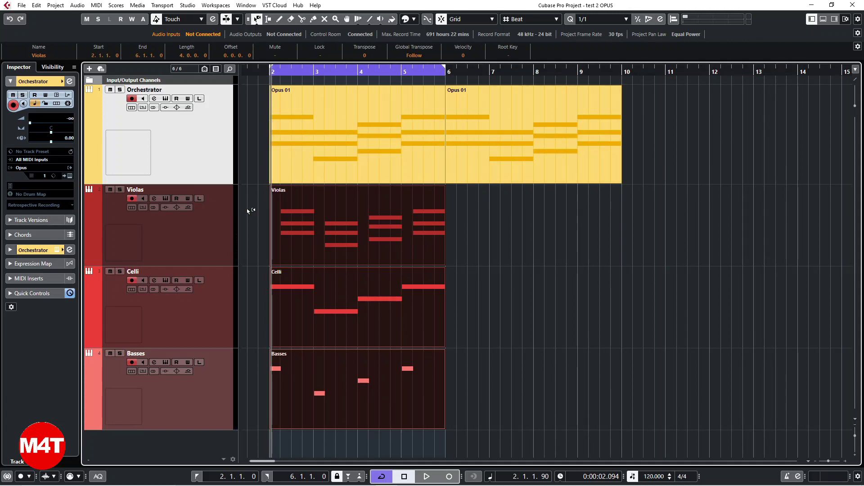
Select the Violas track and check the articulations in its EWHO Violas expression map.
{"action": "left_click", "coordinate": [176, 235]}
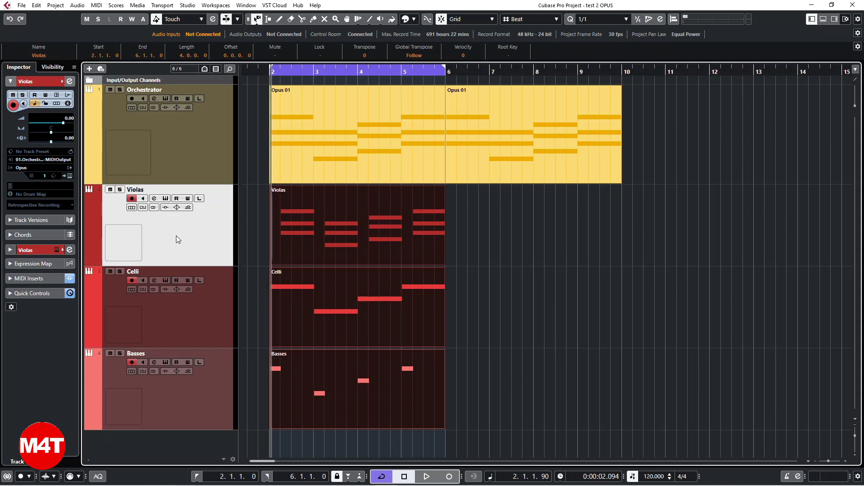
{"action": "left_click", "coordinate": [25, 81]}
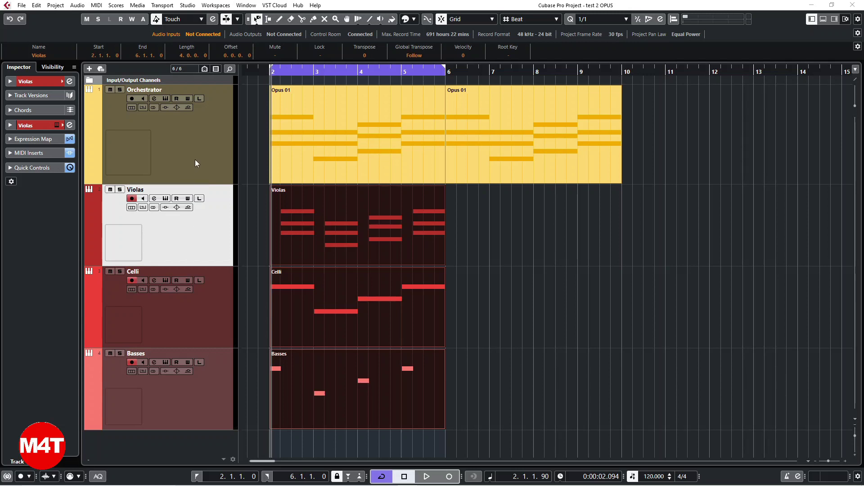
{"action": "left_click", "coordinate": [23, 138]}
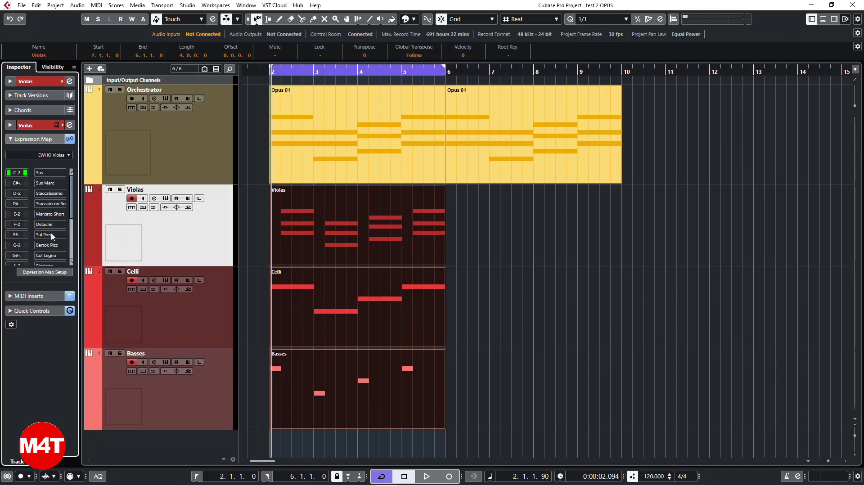
{"action": "left_click", "coordinate": [11, 140]}
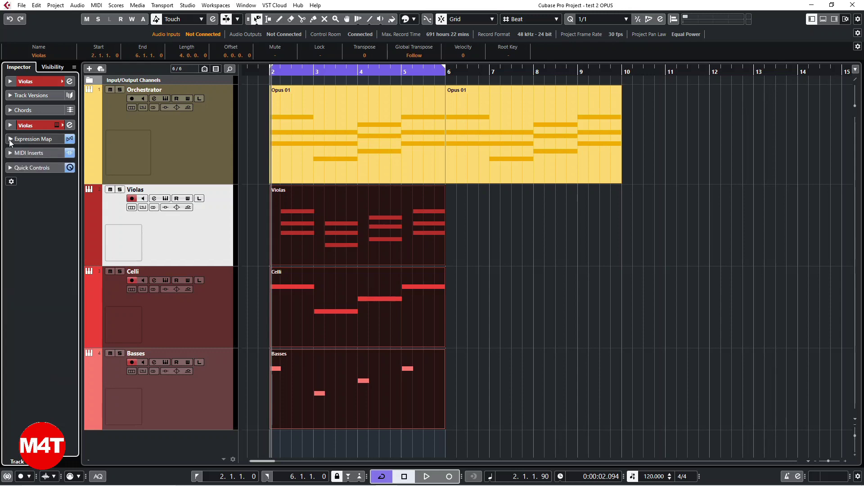
Open the recorded Violas part in the Key Editor and add a one-bar C0 note at bar 2.
{"action": "double_click", "coordinate": [286, 236]}
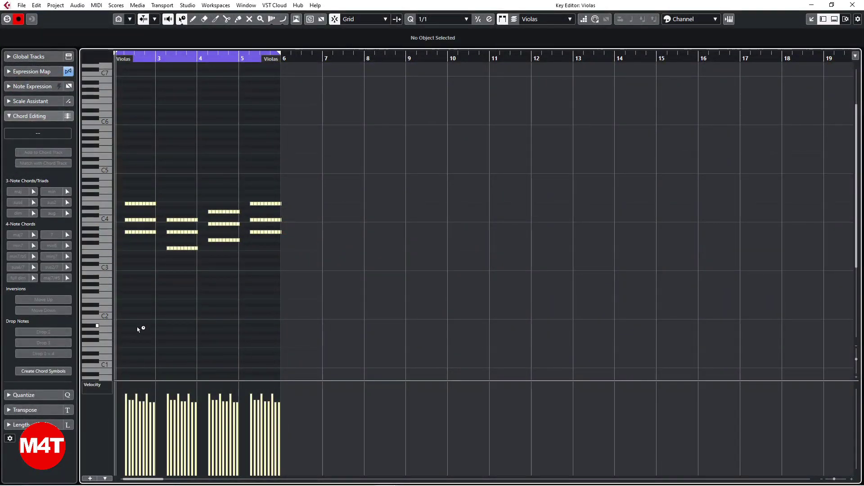
{"action": "scroll", "coordinate": [135, 335], "scroll_direction": "down", "scroll_amount": 3}
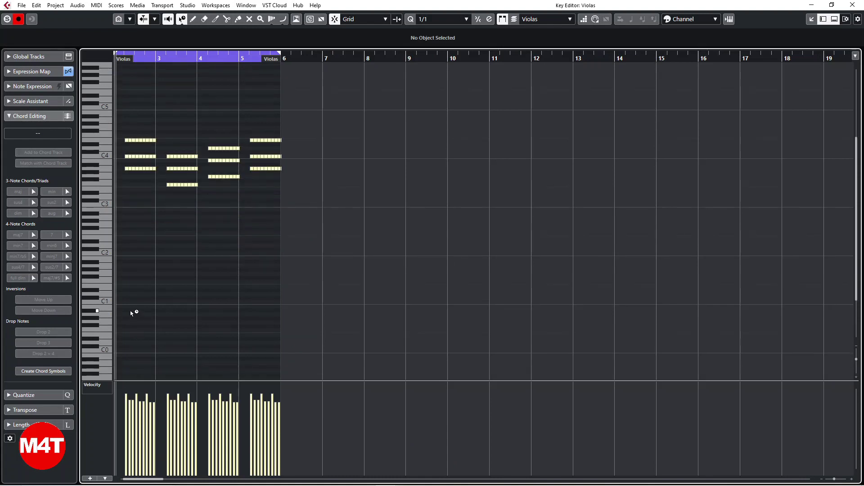
{"action": "left_click", "coordinate": [119, 351]}
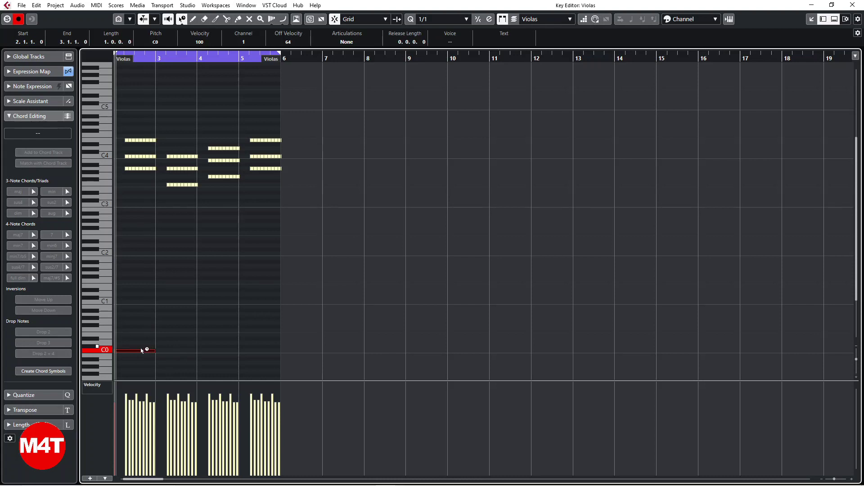
Try the added low note at different pitches, set it to C#0 and close the Key Editor.
{"action": "key", "text": "Up"}
{"action": "key", "text": "Up"}
{"action": "key", "text": "Up"}
{"action": "key", "text": "Up"}
{"action": "key", "text": "Up"}
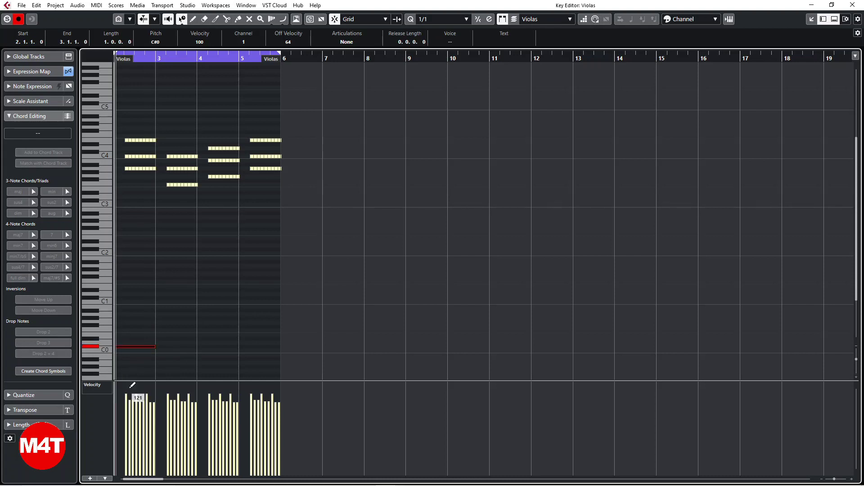
{"action": "key", "text": "Down"}
{"action": "key", "text": "Down"}
{"action": "key", "text": "Down"}
{"action": "key", "text": "Down"}
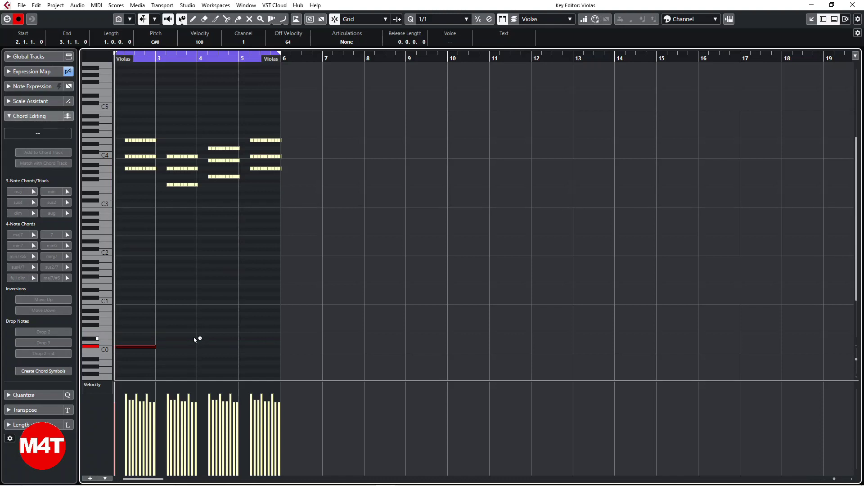
{"action": "left_click", "coordinate": [852, 5]}
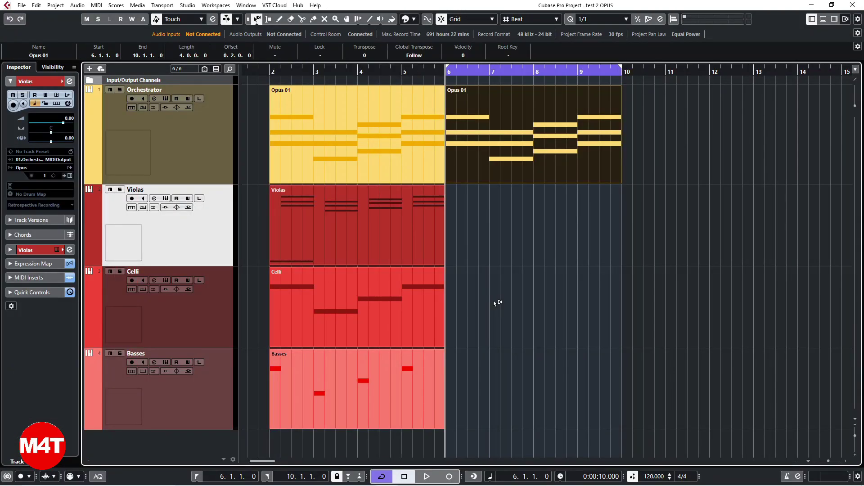
{"action": "left_click", "coordinate": [421, 298]}
{"action": "left_click", "coordinate": [391, 237]}
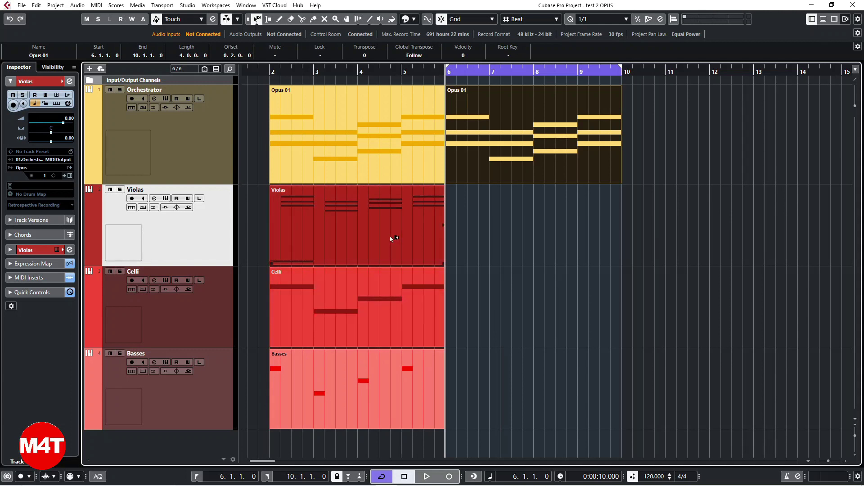
{"action": "left_click", "coordinate": [254, 238]}
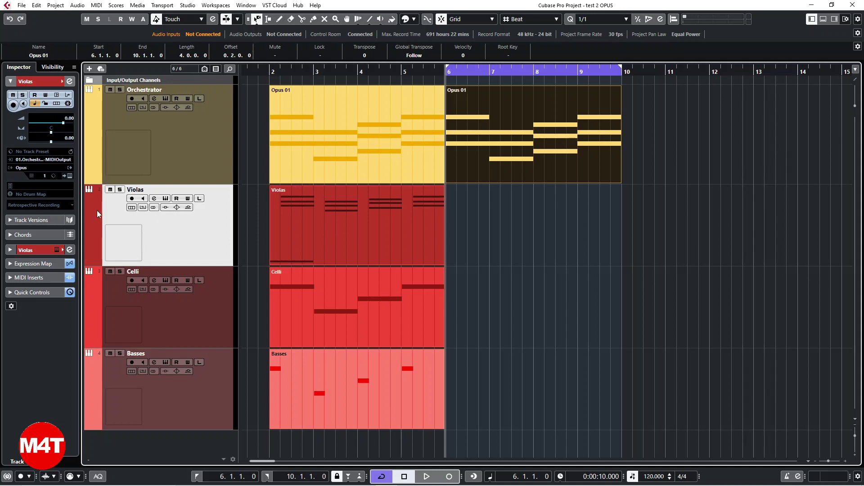
Switch the Violas track's input to All MIDI Inputs, bypass its MIDI inserts and record-enable the string tracks.
{"action": "left_click", "coordinate": [53, 159]}
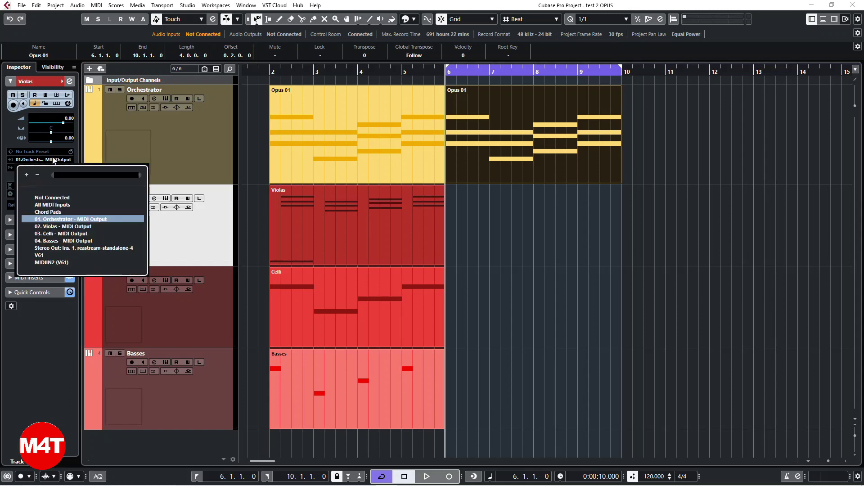
{"action": "left_click", "coordinate": [50, 205]}
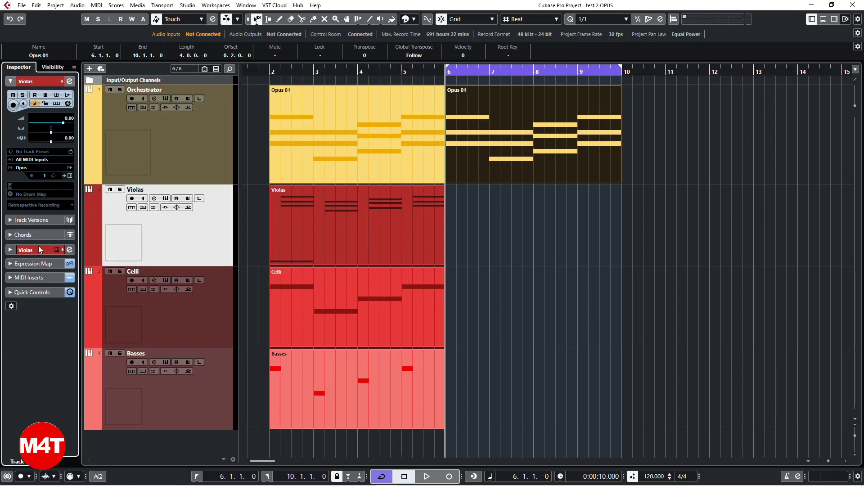
{"action": "left_click", "coordinate": [70, 279]}
{"action": "left_click", "coordinate": [131, 199]}
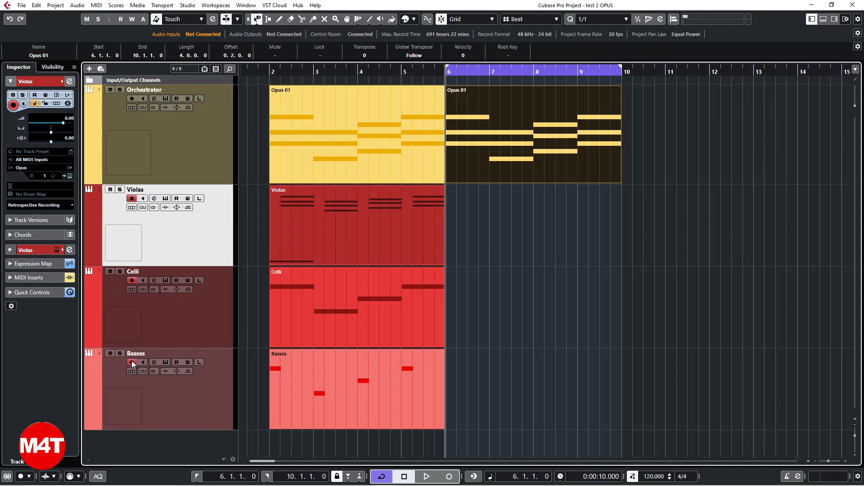
Record a live Violas line together with the Orchestrator's Celli and Basses output from bar 6 to bar 10.
{"action": "key", "text": "KP_Multiply"}
{"action": "key", "text": "space"}
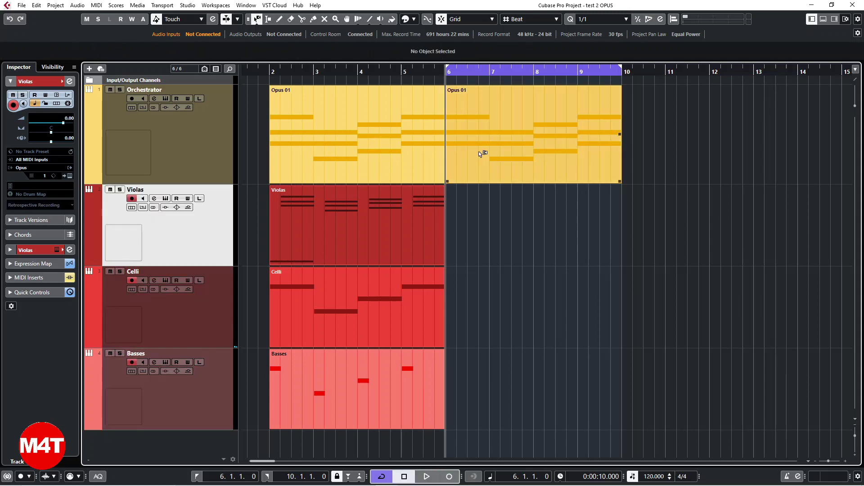
{"action": "key", "text": "KP_Multiply"}
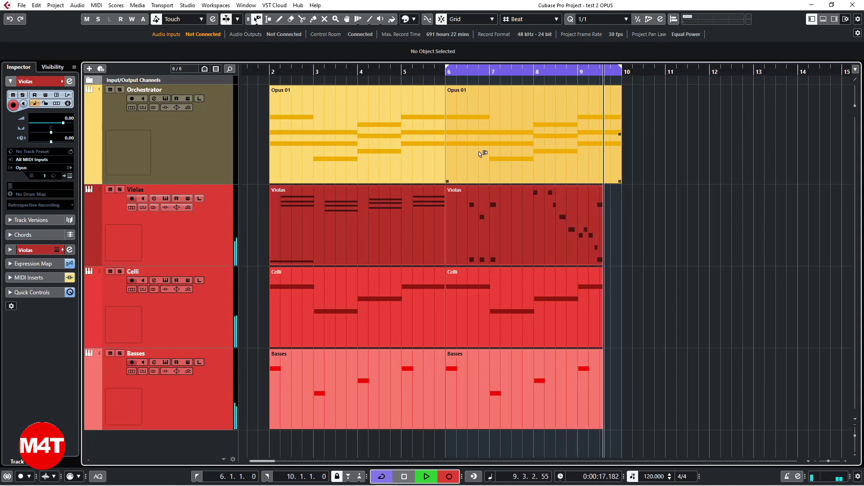
{"action": "key", "text": "space"}
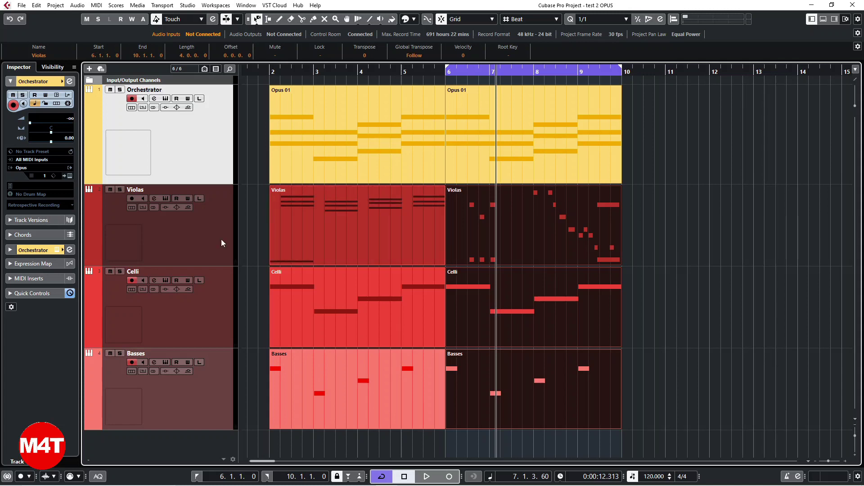
Set the Violas track's input back to 01. Orchestrator - MIDI Output and reactivate its MIDI inserts.
{"action": "left_click", "coordinate": [198, 239]}
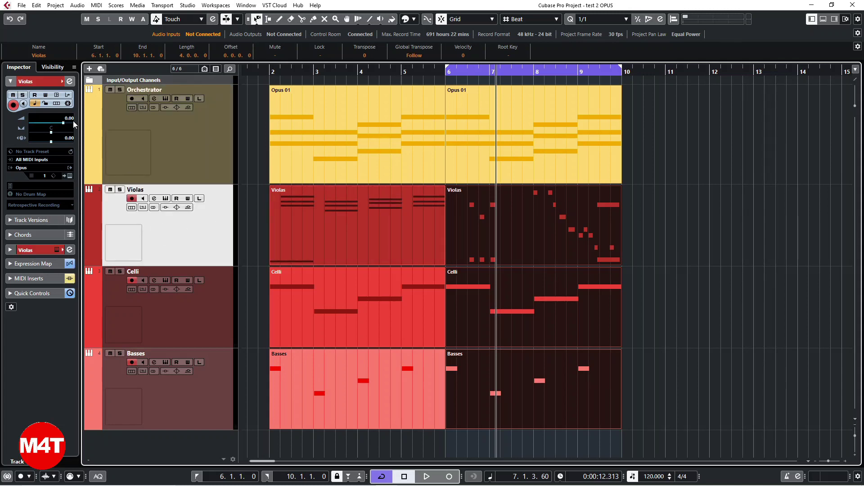
{"action": "left_click", "coordinate": [39, 160]}
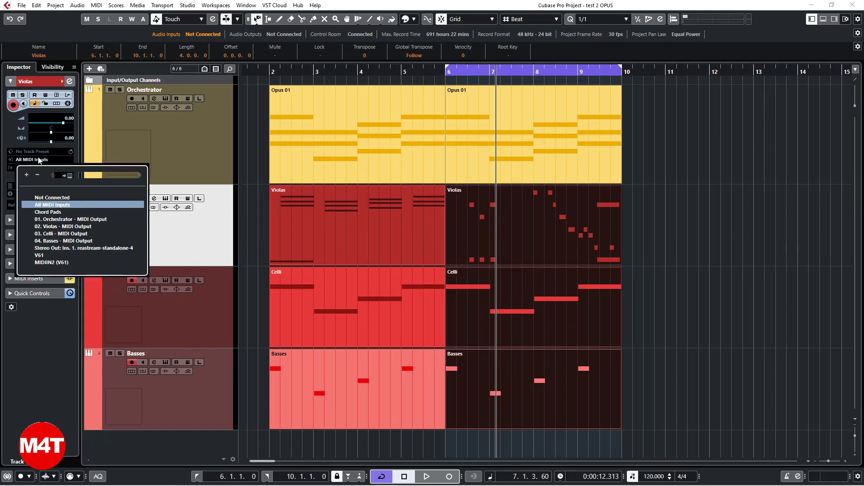
{"action": "left_click", "coordinate": [60, 220]}
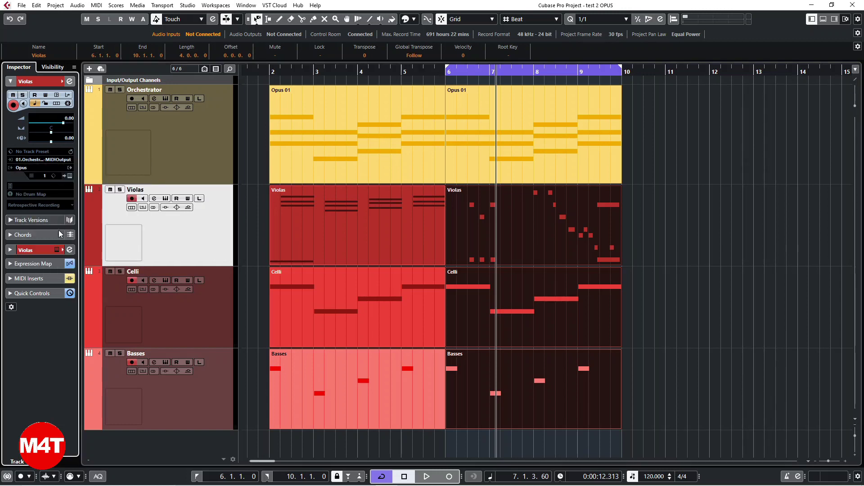
{"action": "left_click", "coordinate": [70, 280]}
{"action": "left_click", "coordinate": [70, 280]}
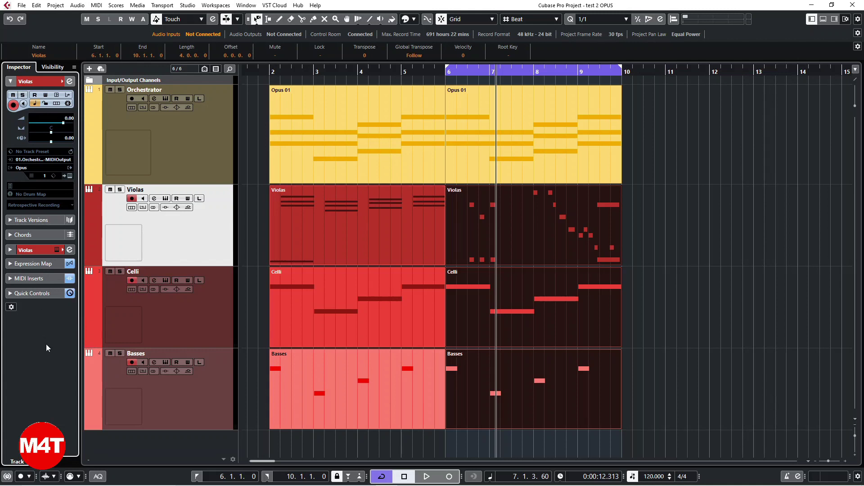